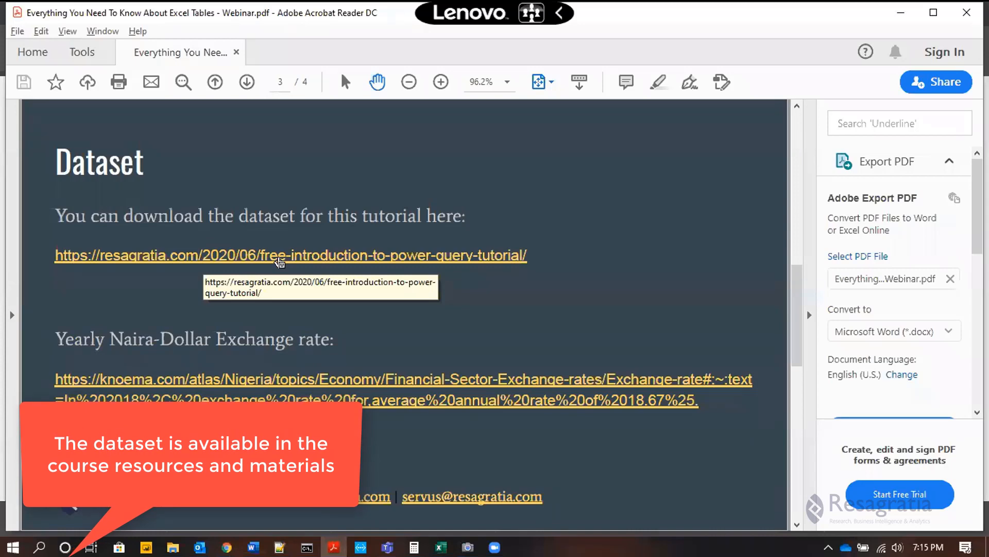
Step: Open the dataset download link from the PDF in Chrome and close the fast.com tab
click(279, 261)
click(466, 317)
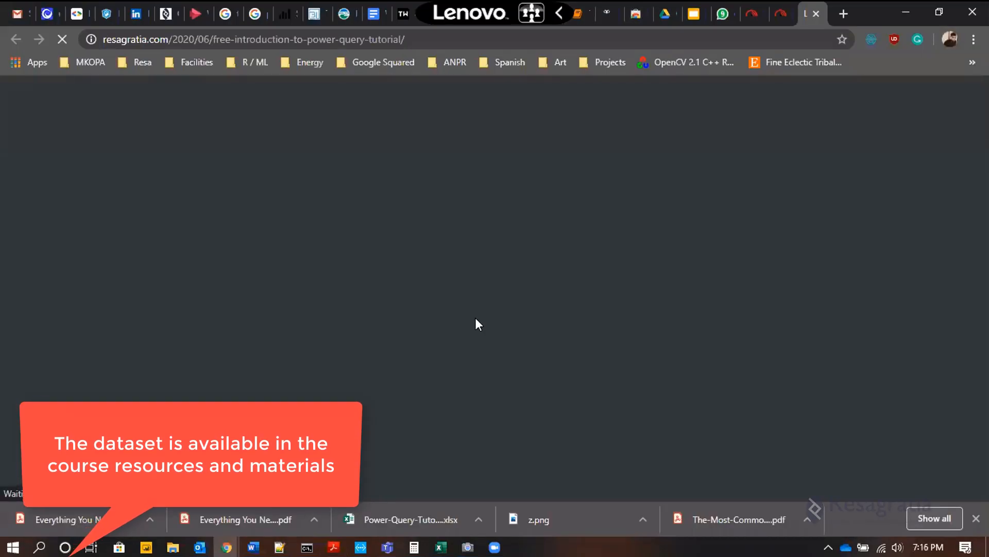
click(782, 13)
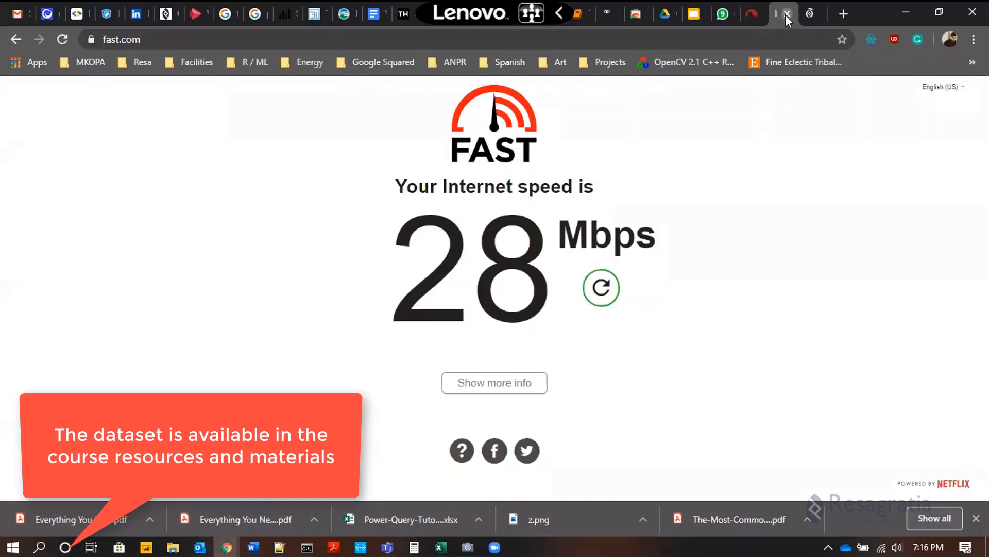
click(785, 15)
Step: Download the dataset from the Power Query tutorial page
scroll(848, 298, down, 6)
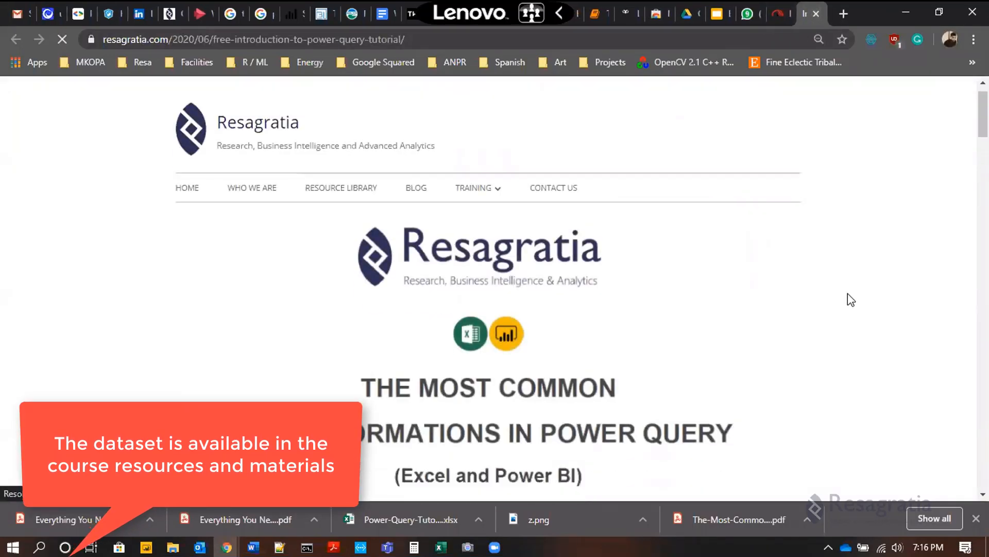
scroll(848, 299, down, 3)
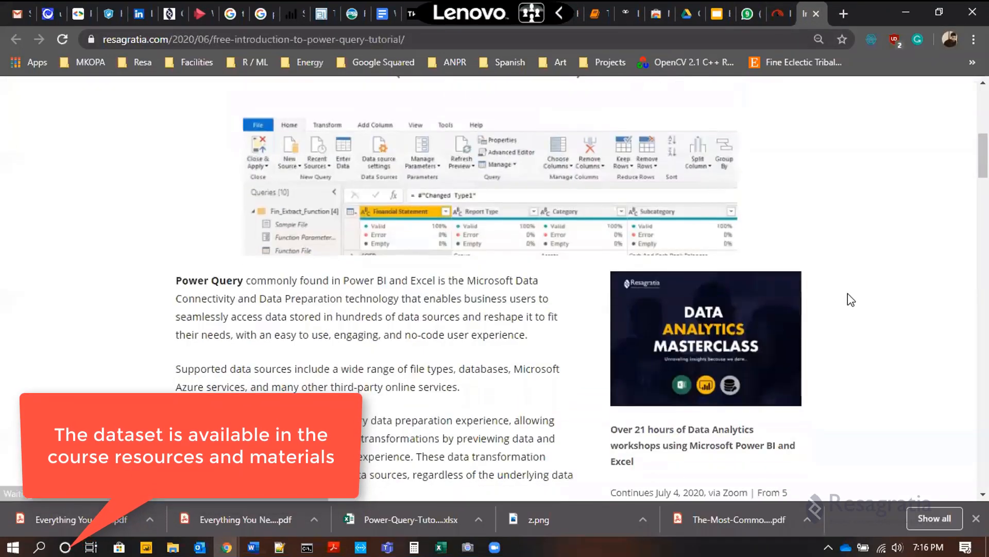
scroll(848, 299, down, 6)
scroll(848, 293, down, 1)
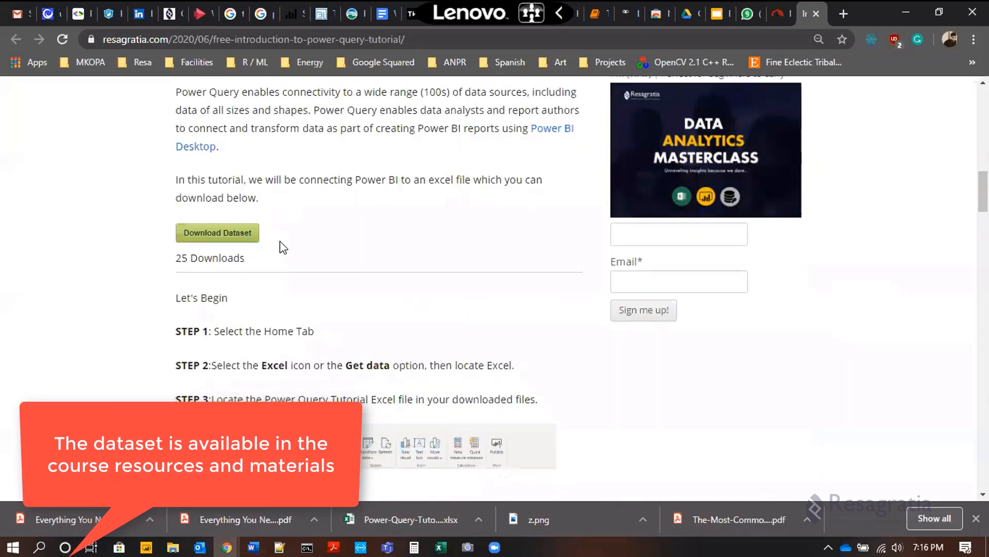
click(208, 239)
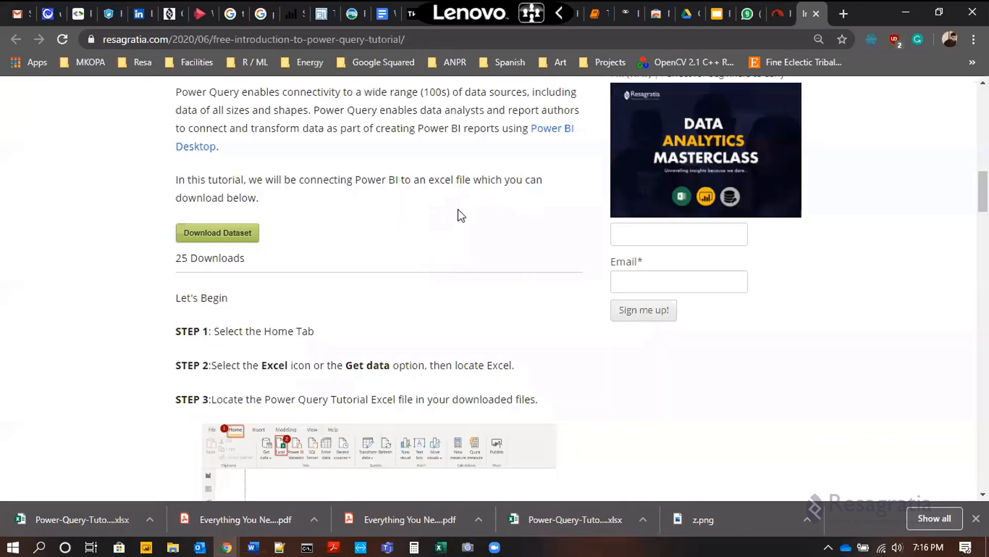
Step: Open the downloaded Power-Query-Tutorial workbook in Excel and enable editing
click(85, 516)
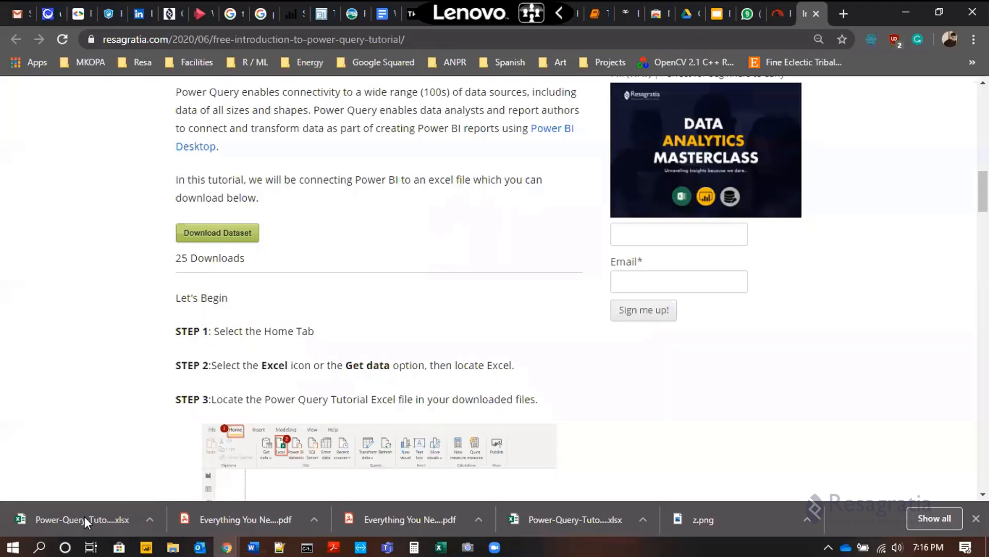
click(901, 12)
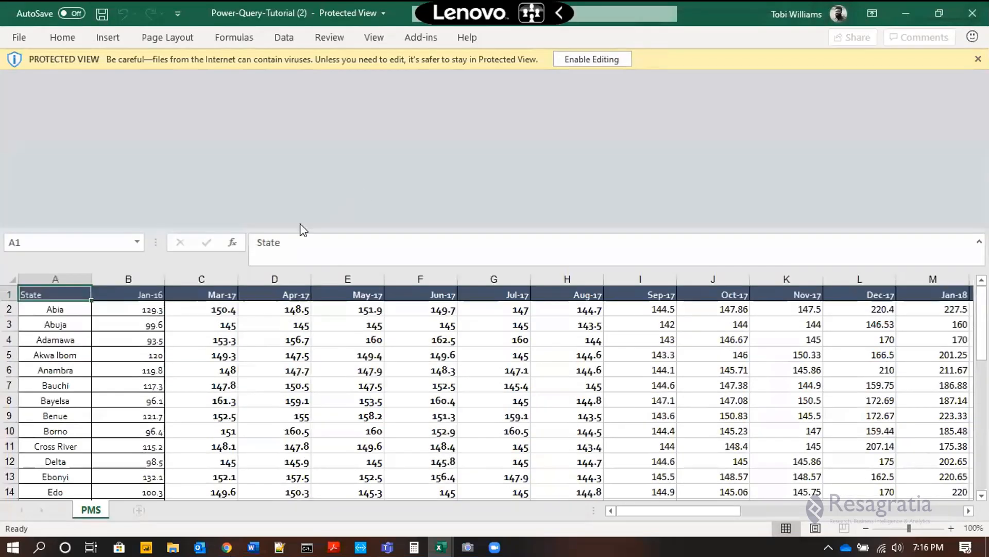
scroll(341, 298, down, 3)
scroll(341, 298, up, 3)
scroll(424, 342, down, 1)
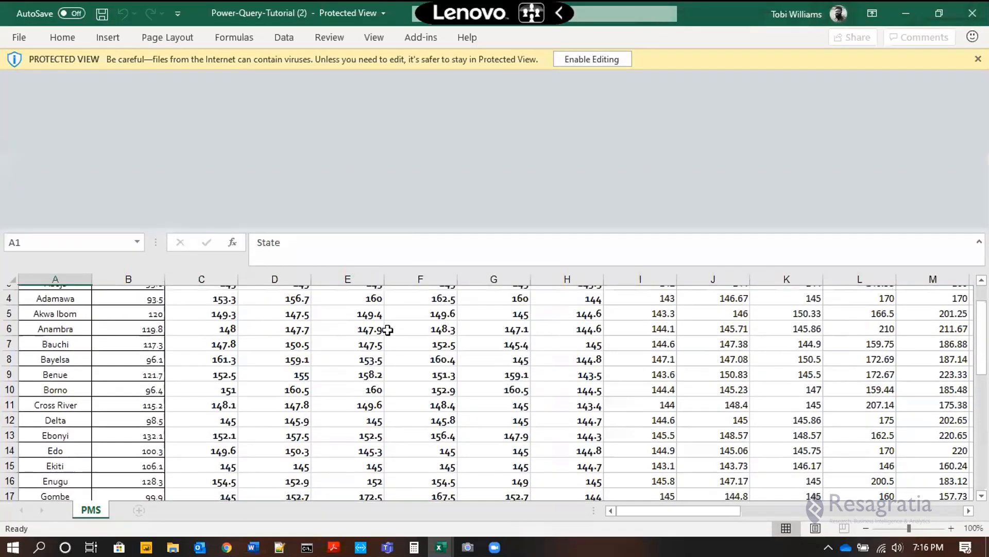
scroll(329, 279, up, 1)
click(573, 55)
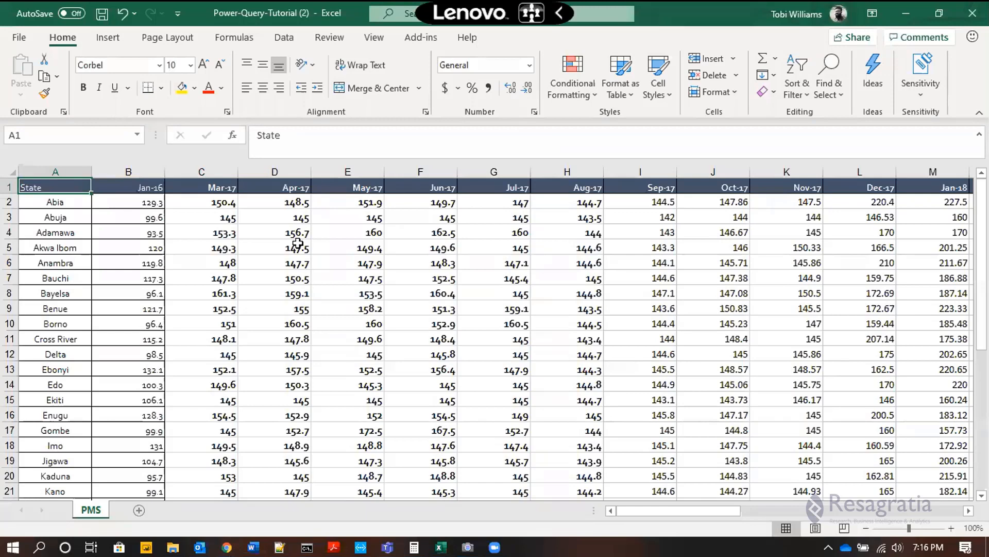
Step: Examine the price values on the PMS sheet and the entries in the State column
click(167, 208)
click(136, 237)
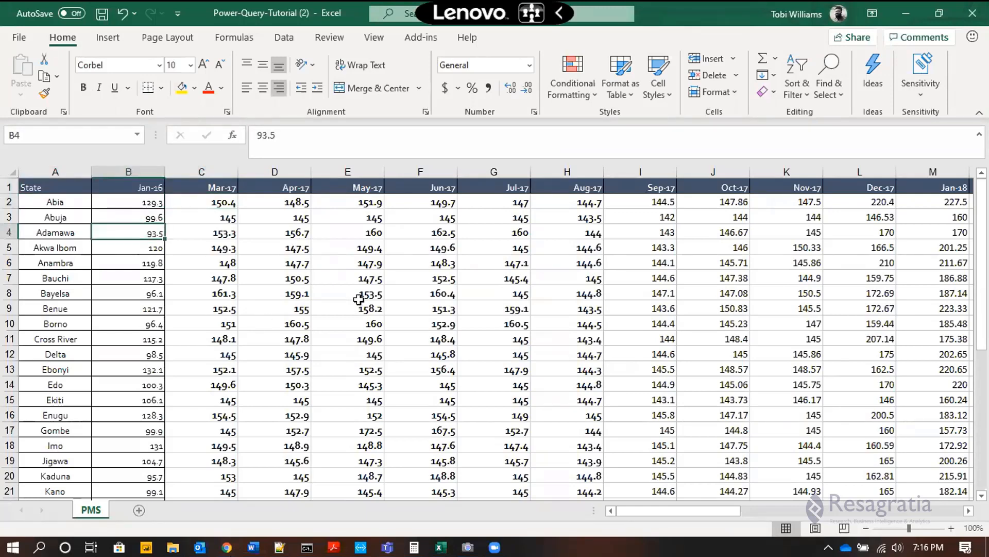
click(360, 297)
scroll(165, 270, down, 2)
scroll(165, 270, up, 2)
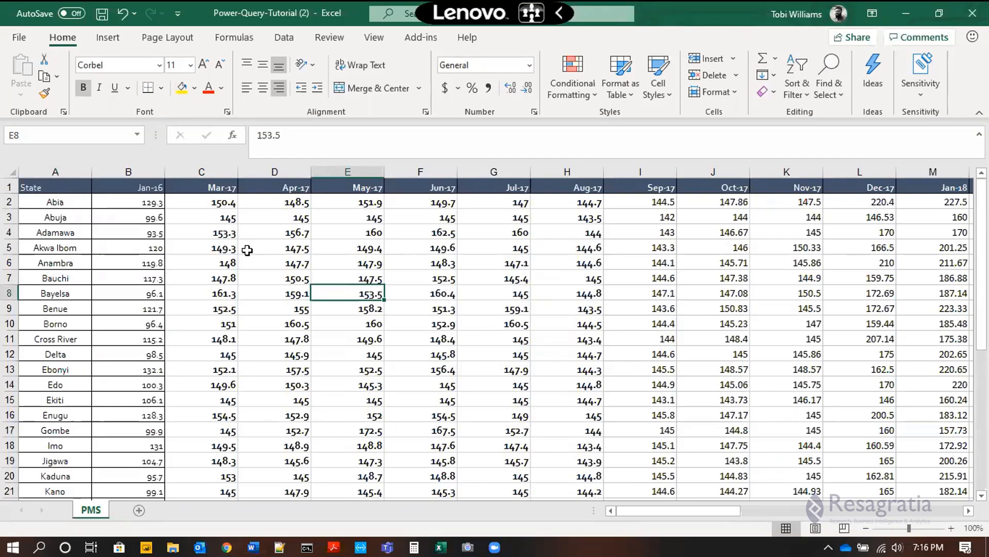
click(49, 171)
scroll(55, 283, down, 7)
scroll(55, 287, up, 7)
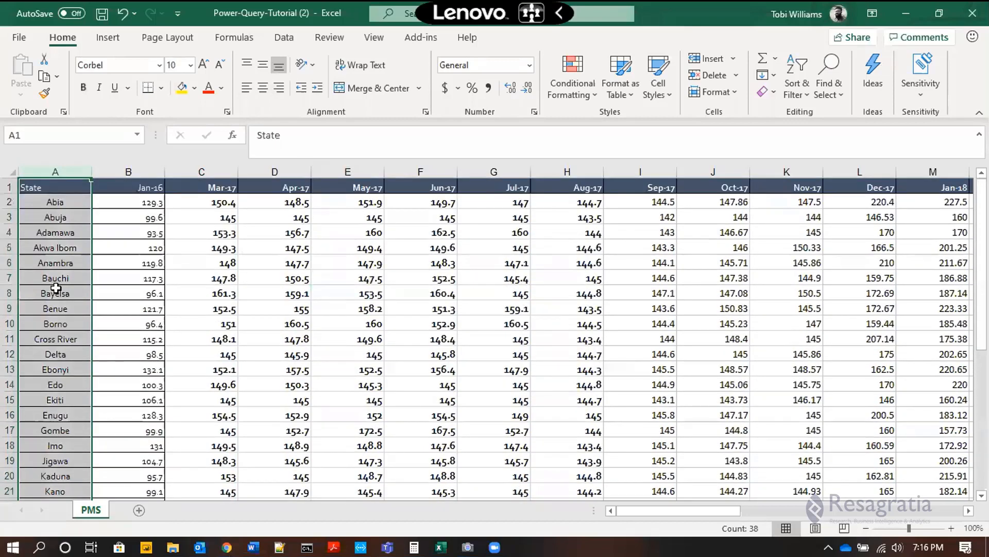
Step: Replace Abuja in cell A3 with Federal Capital Territory and autofit the width of column A
click(49, 217)
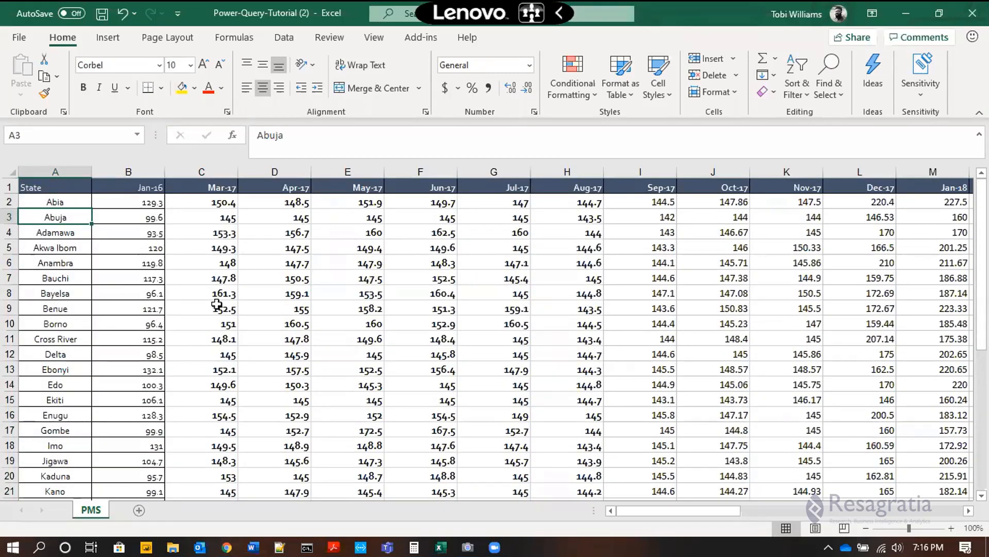
text(Fede)
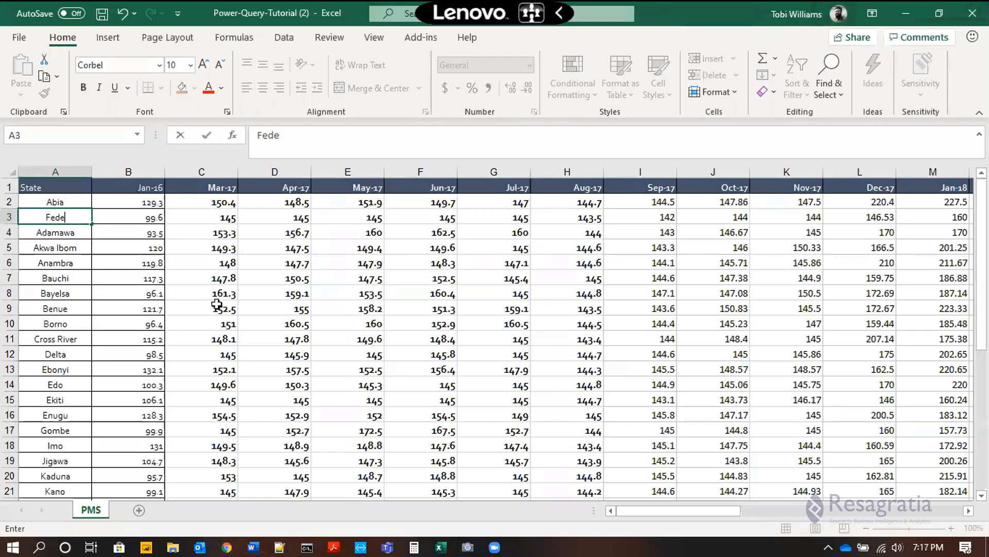
text(ral Capital Te)
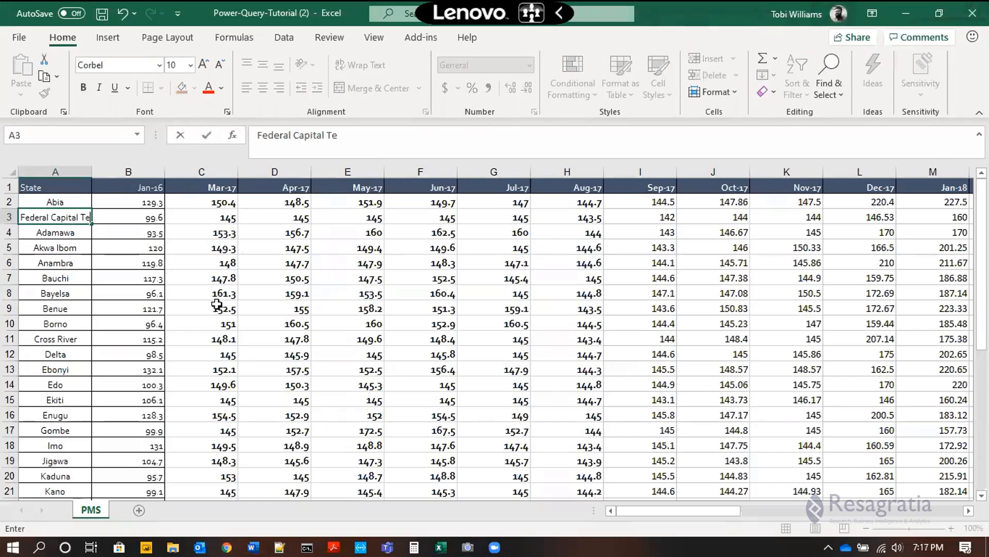
text(rritory)
key(Return)
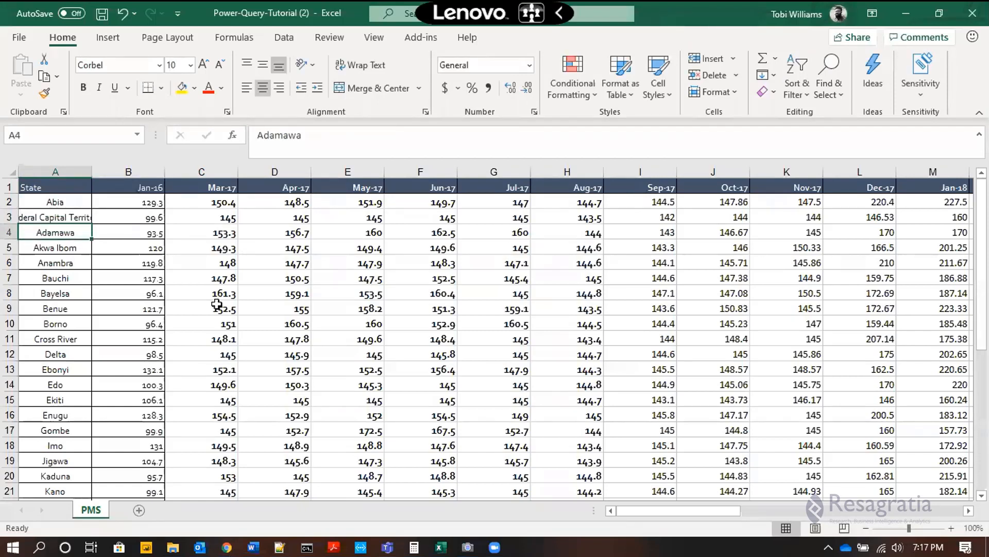
key(Up)
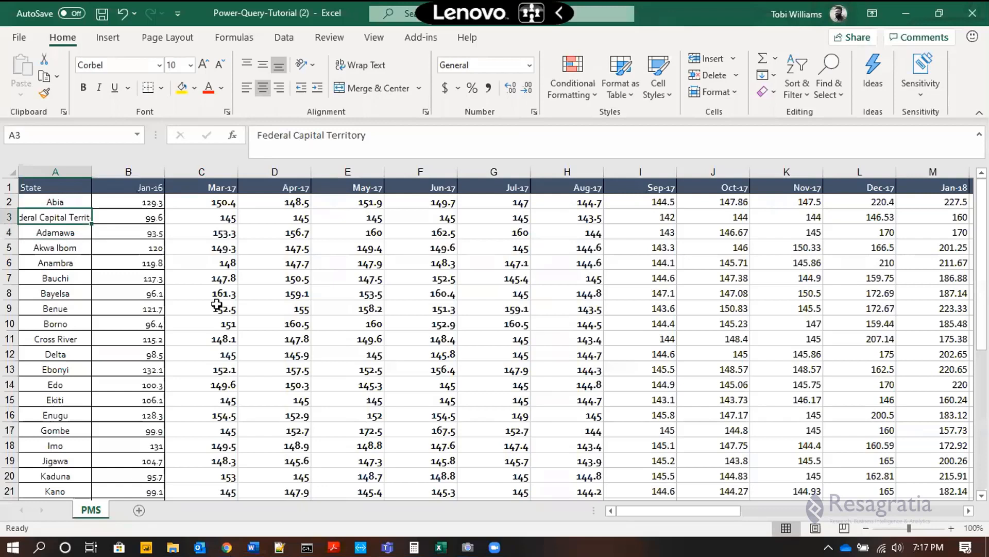
double_click(91, 173)
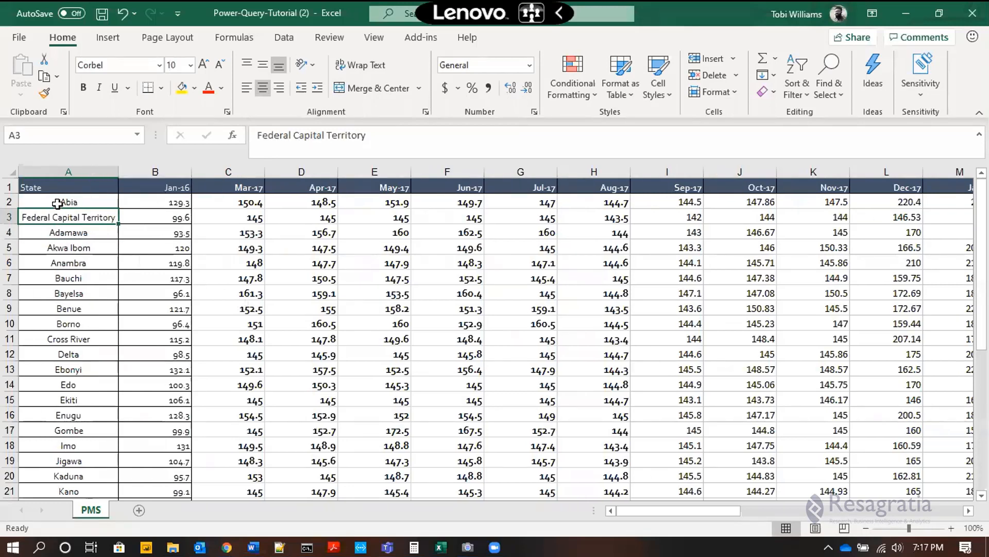
Step: Examine the month headers in row 1 from Jan-16 through the last column
click(147, 188)
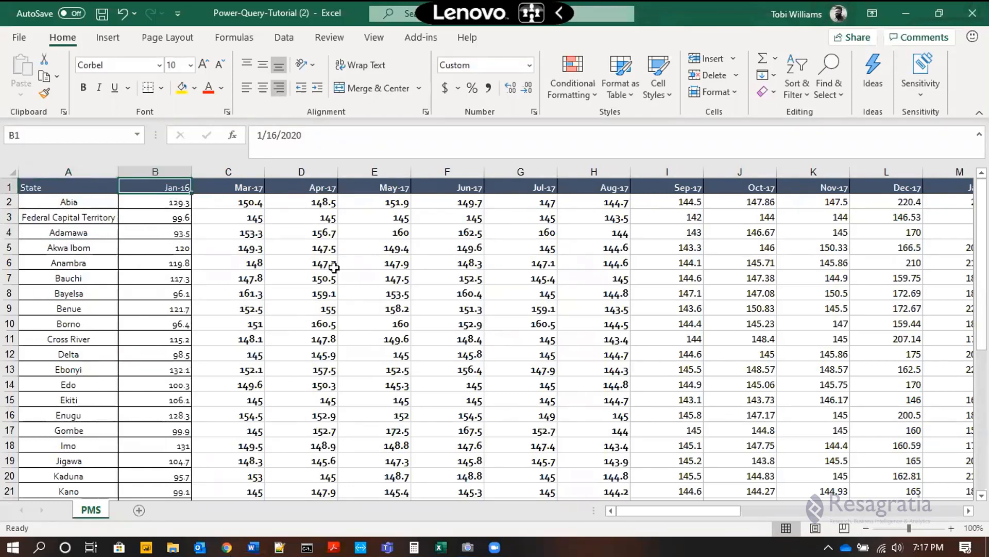
key(Right)
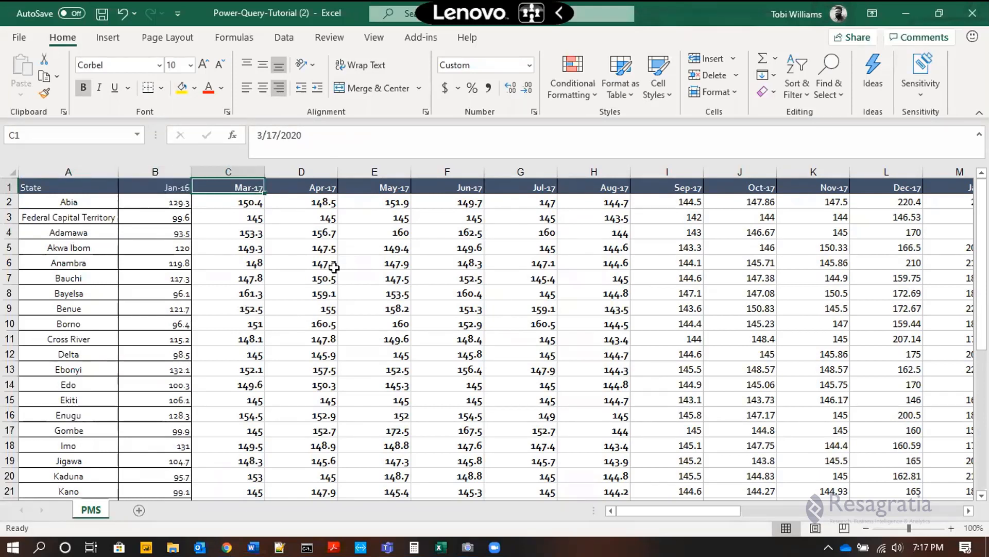
key(ctrl+Right)
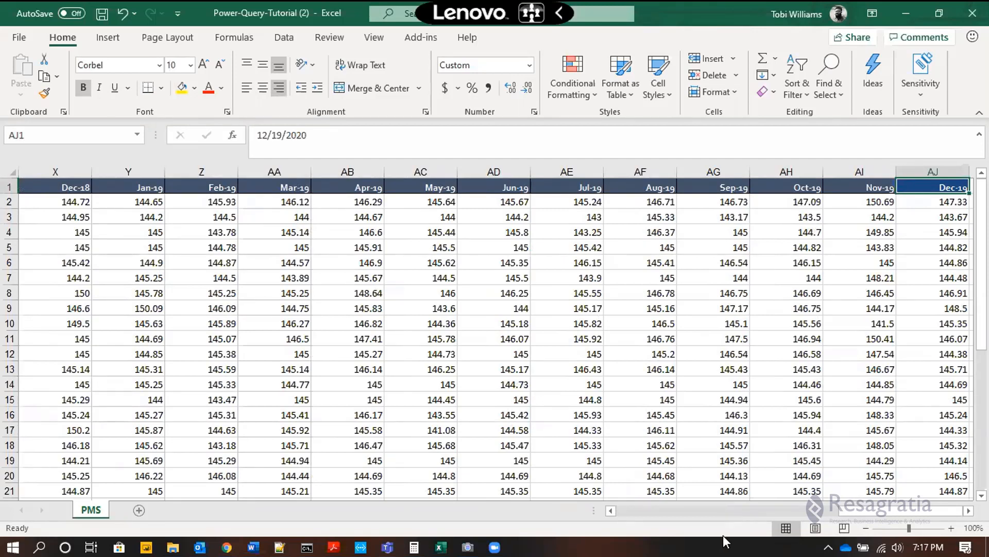
Step: Zoom the sheet out to 80% and widen column A to fit Federal Capital Territory
click(866, 525)
click(867, 525)
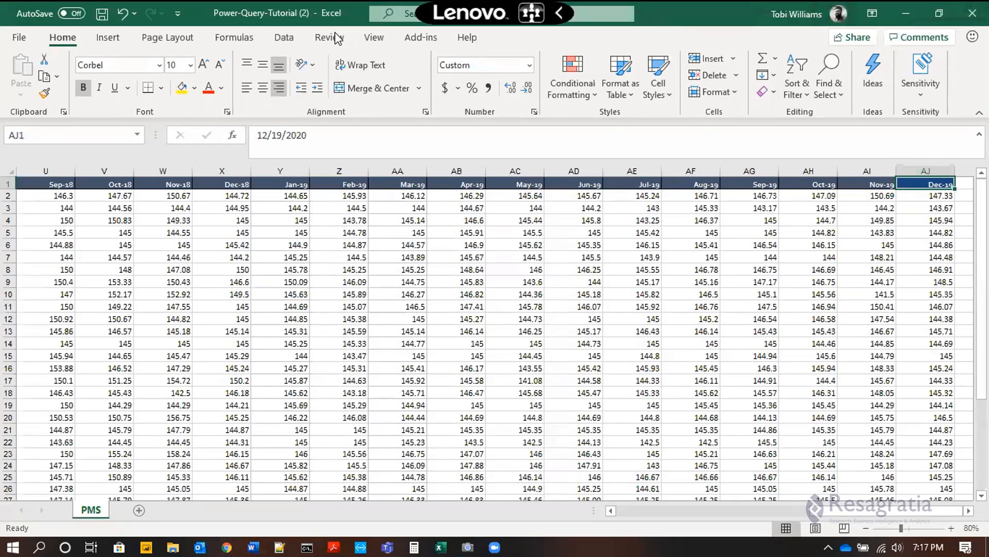
drag(860, 510, 616, 508)
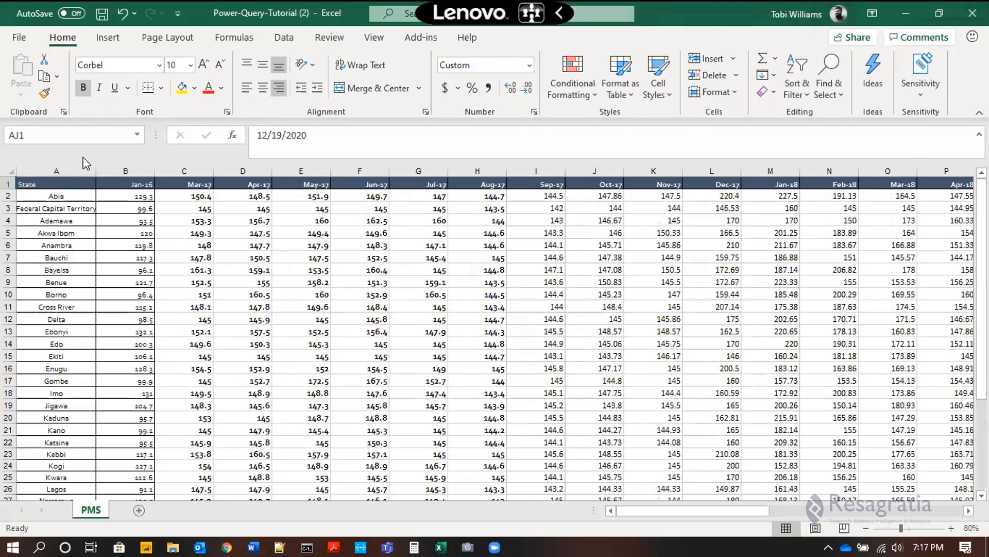
drag(98, 169, 119, 169)
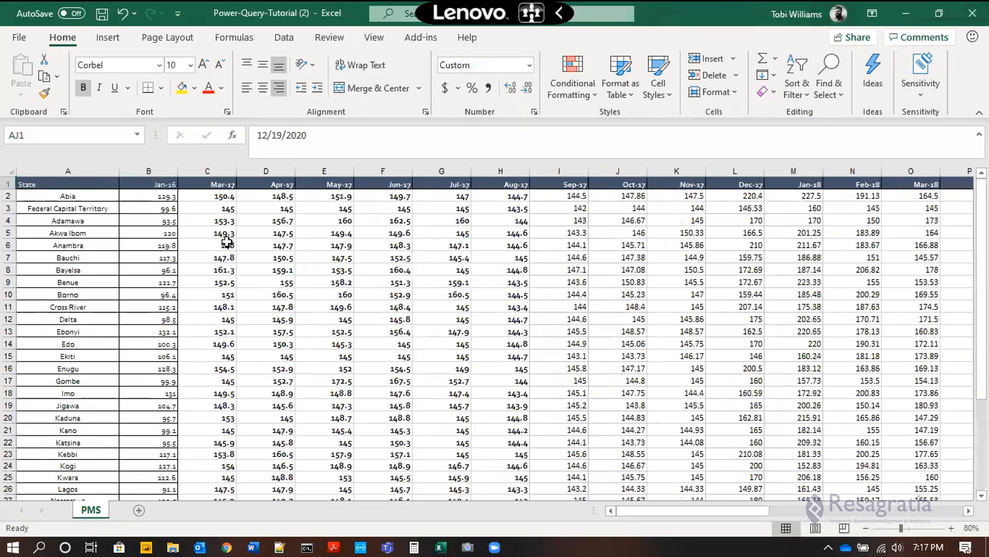
Step: Examine the states listed in column A and the full range of month headers across row 1
scroll(266, 251, down, 7)
scroll(266, 252, up, 7)
click(66, 165)
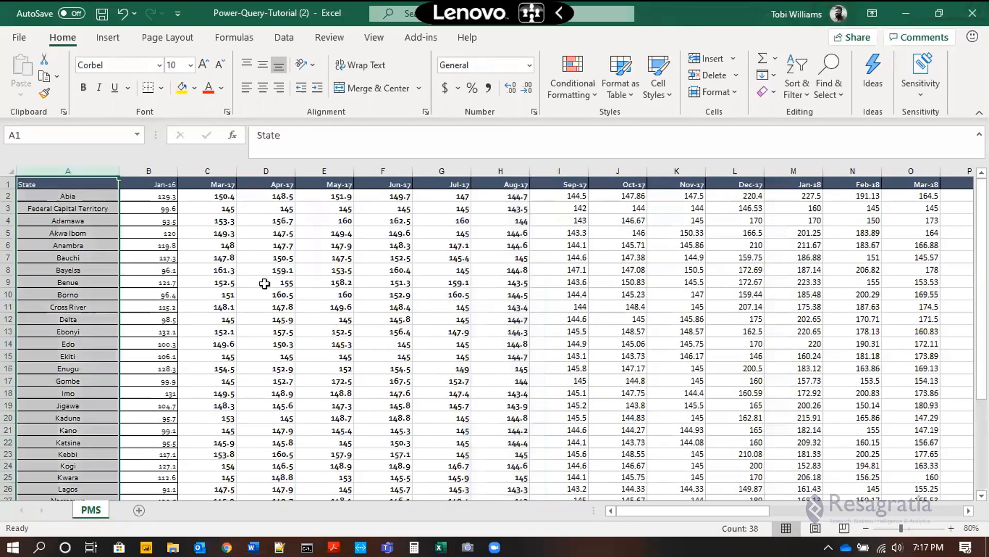
drag(67, 191, 69, 319)
scroll(76, 288, down, 7)
scroll(76, 288, up, 7)
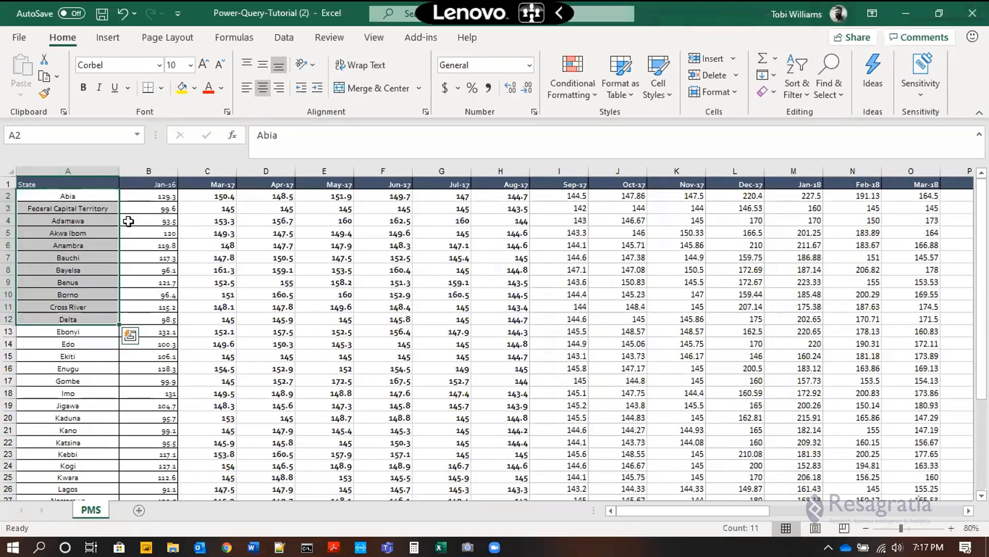
click(150, 184)
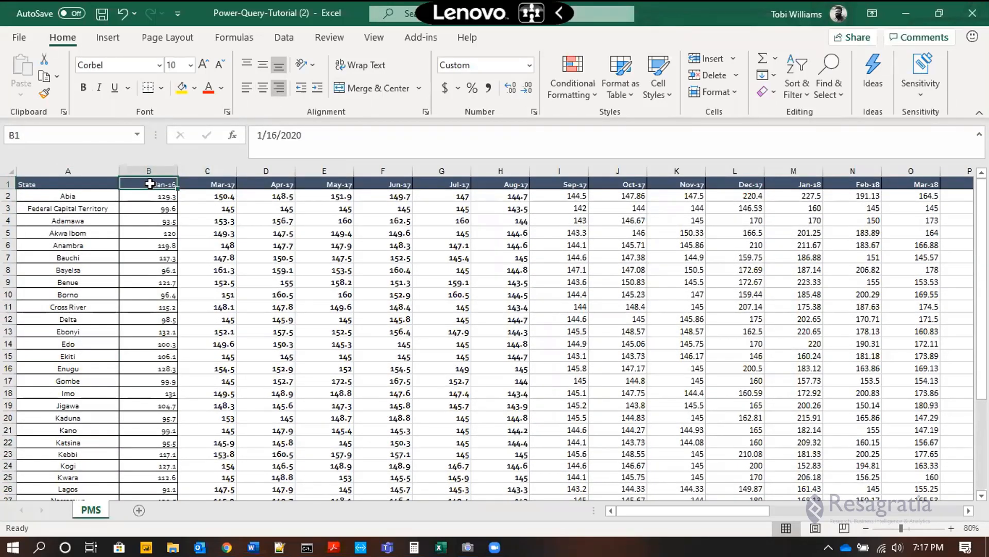
key(ctrl+shift+Right)
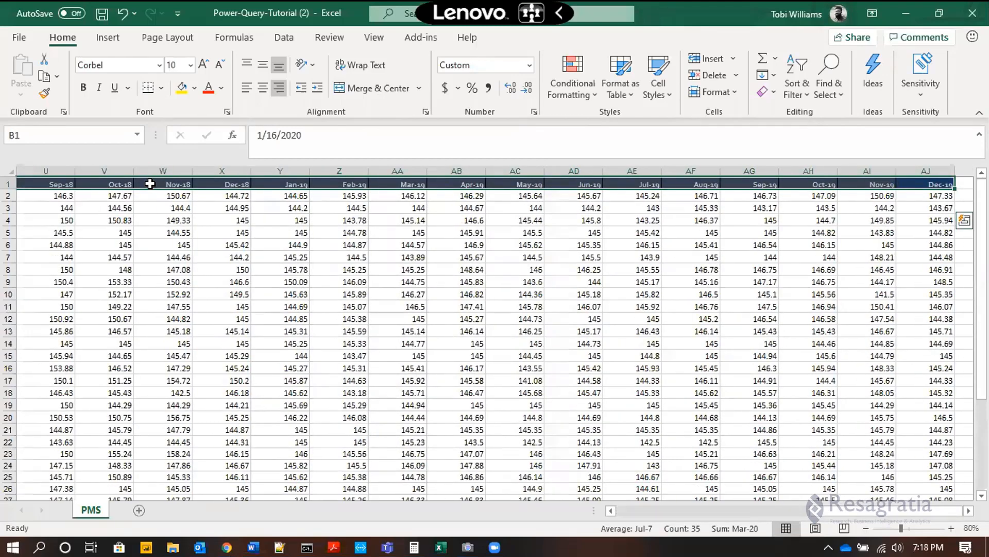
key(ctrl+Home)
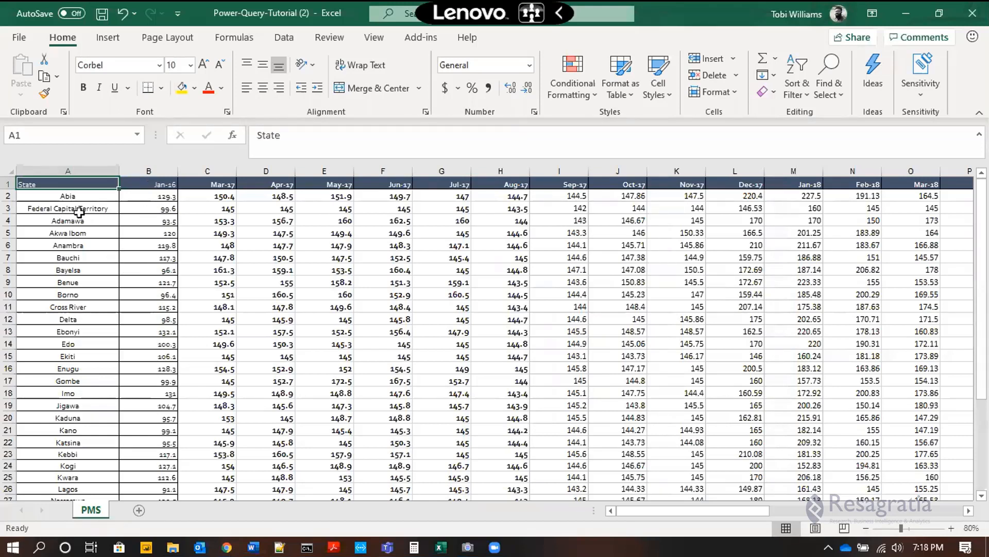
Step: Examine the State, Jan-16 and Mar-17 columns one by one, ending on the State header cell
click(62, 170)
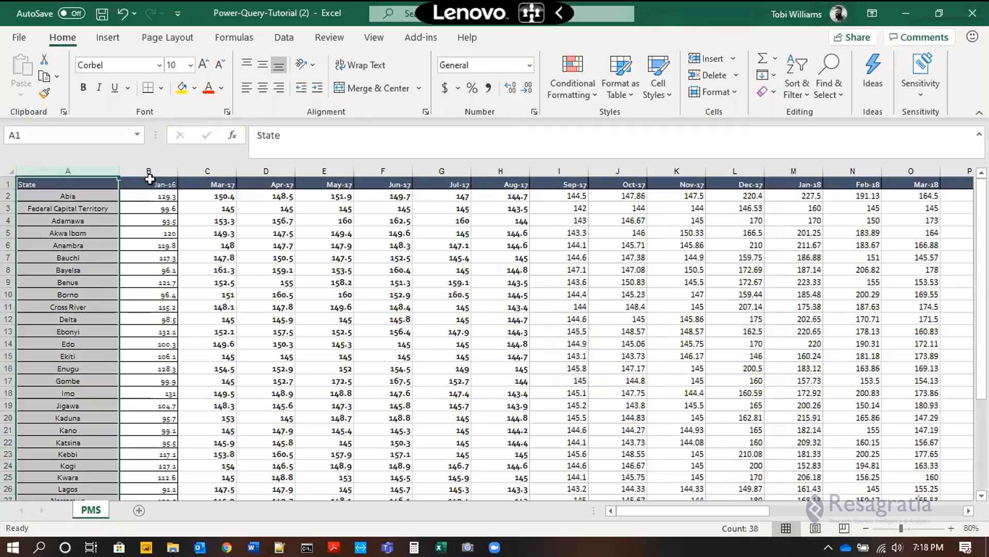
click(149, 165)
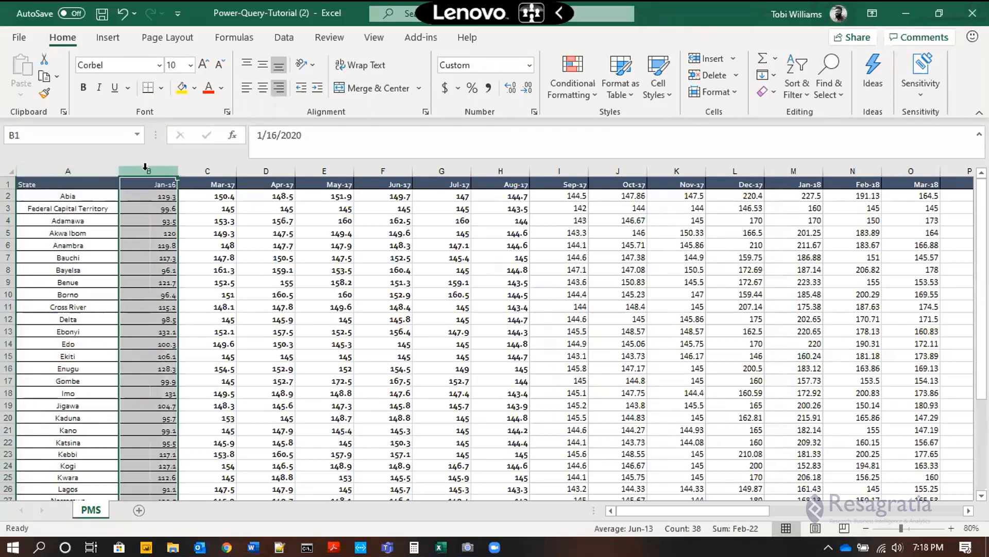
click(207, 170)
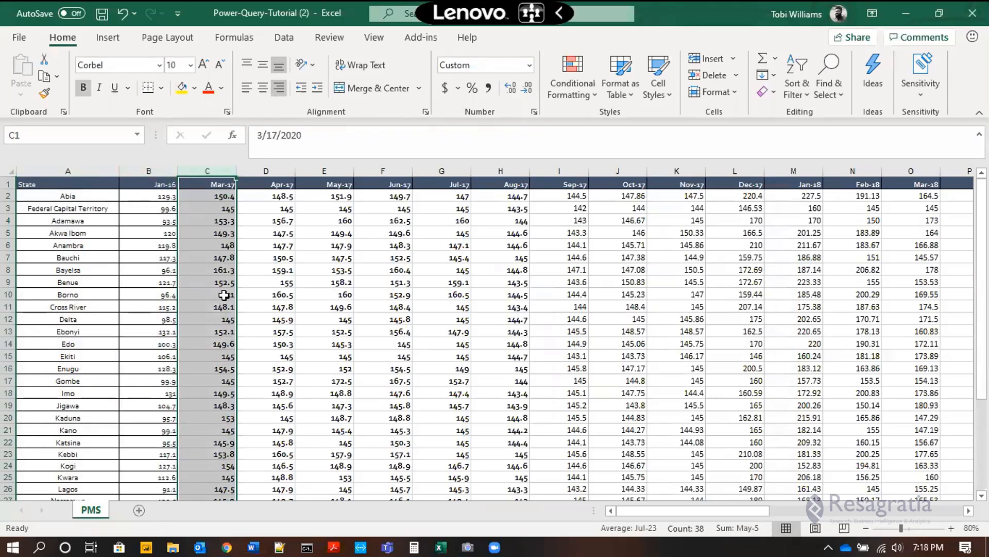
click(51, 197)
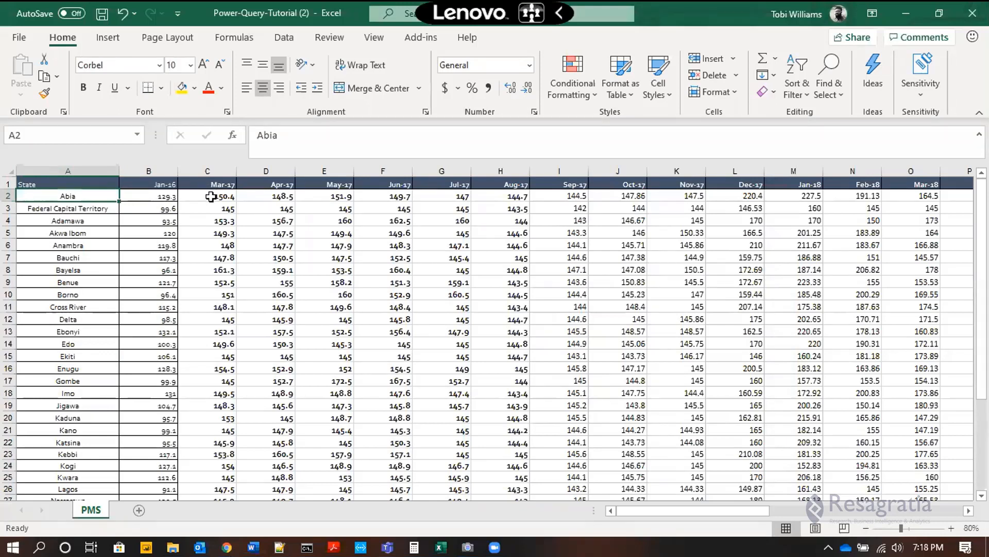
key(Up)
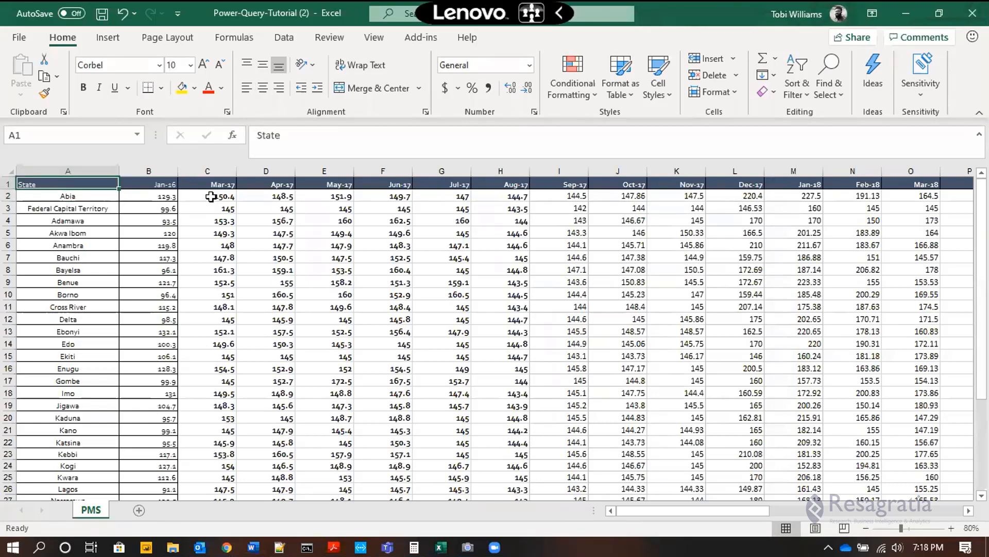
Step: Select the whole data range A1:AJ38 and load it into the Power Query Editor as a table with headers
key(ctrl+shift+End)
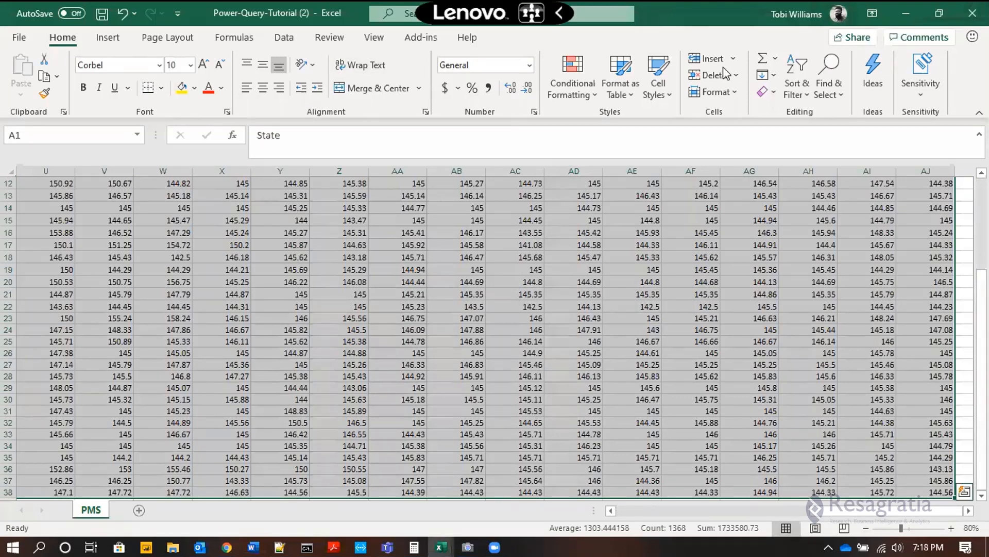
scroll(401, 335, up, 4)
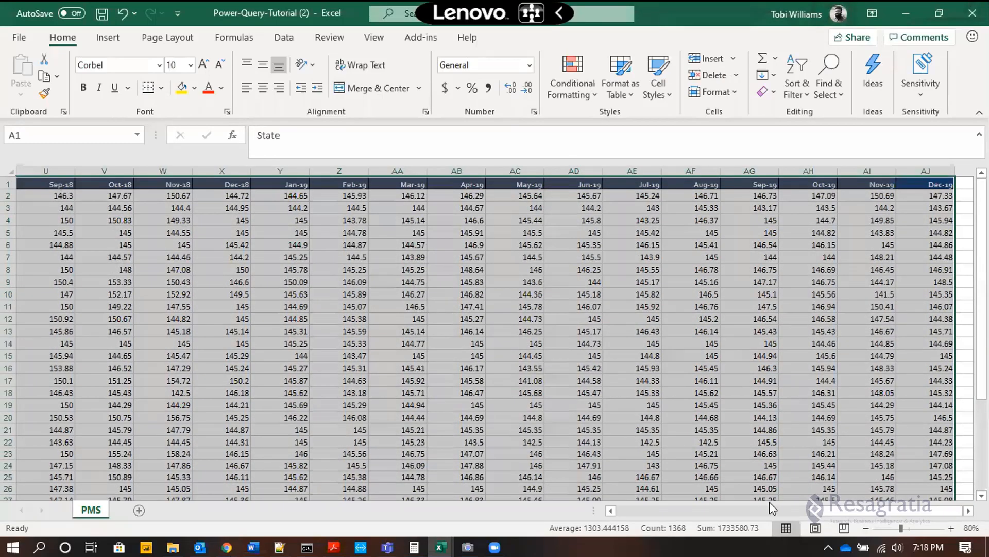
drag(832, 510, 577, 510)
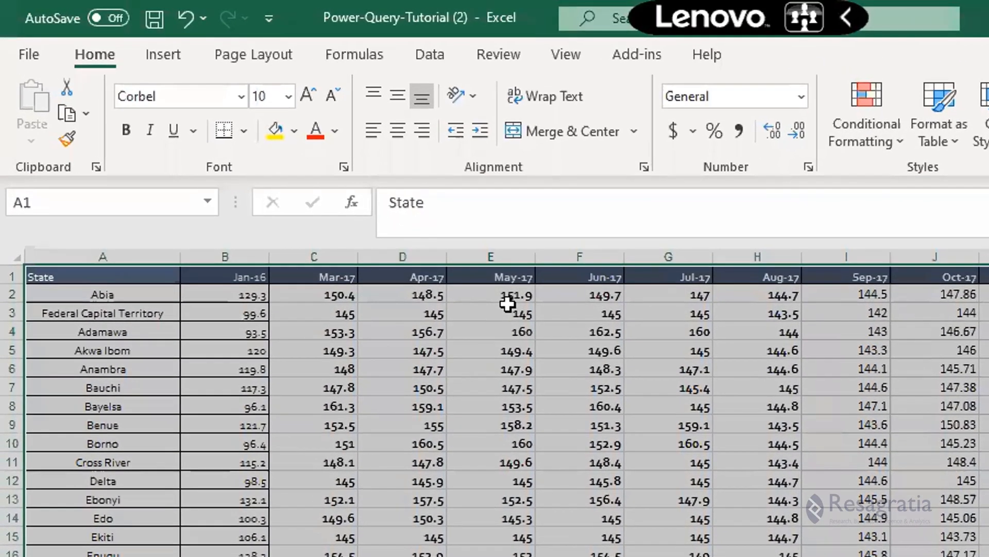
key(ctrl+t)
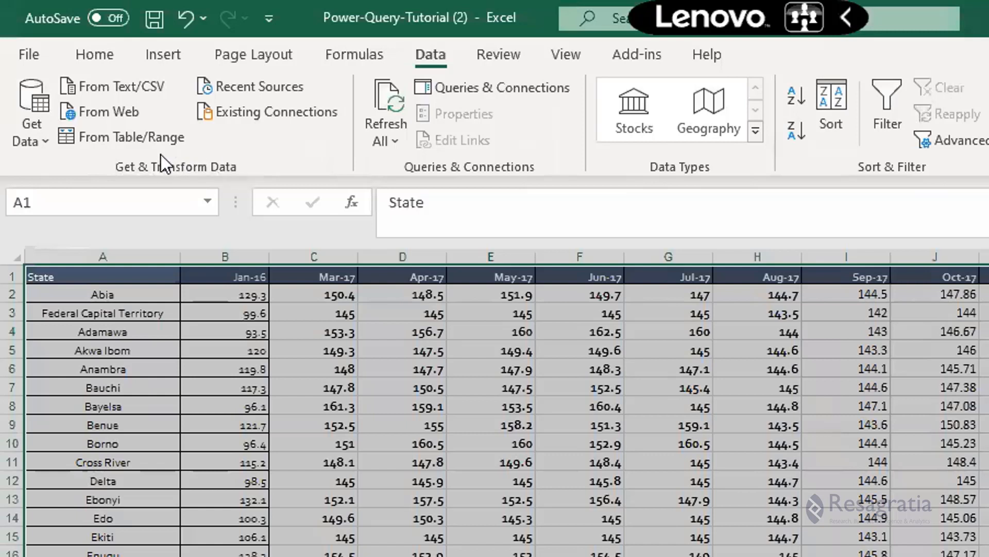
click(97, 140)
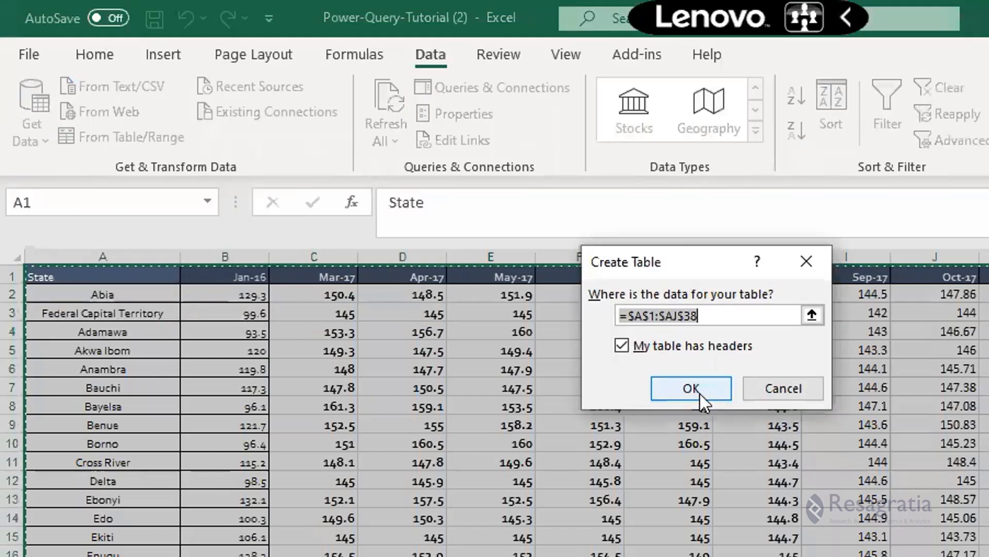
click(699, 394)
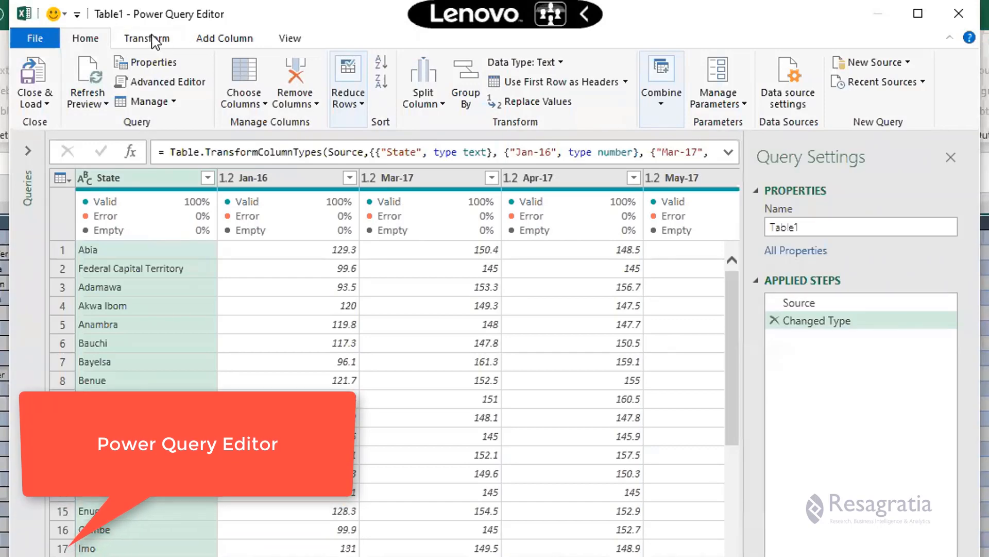
Step: Examine the month columns in the query preview, marking the headers and the Jan-16 and Mar-17 columns with temporary red strokes
scroll(400, 361, right, 20)
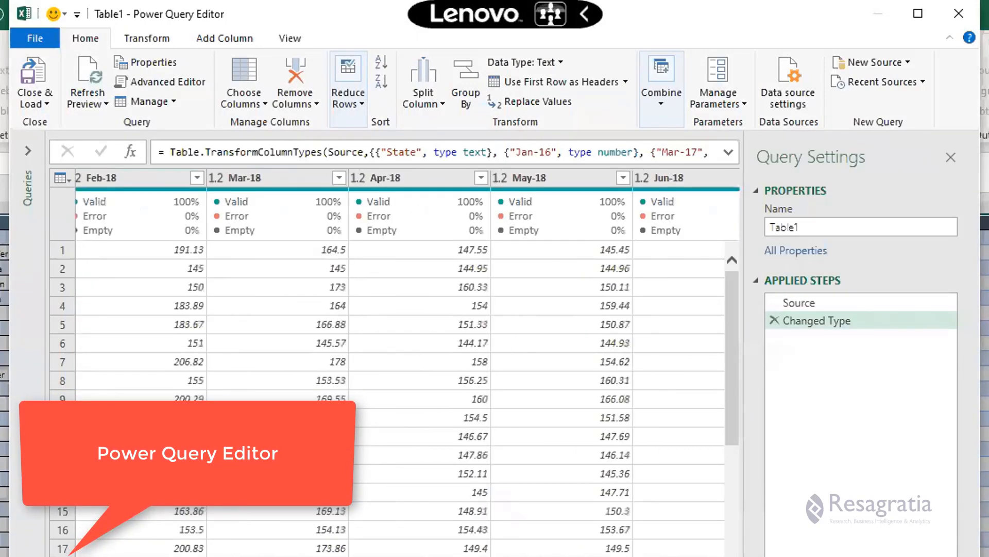
scroll(400, 361, left, 20)
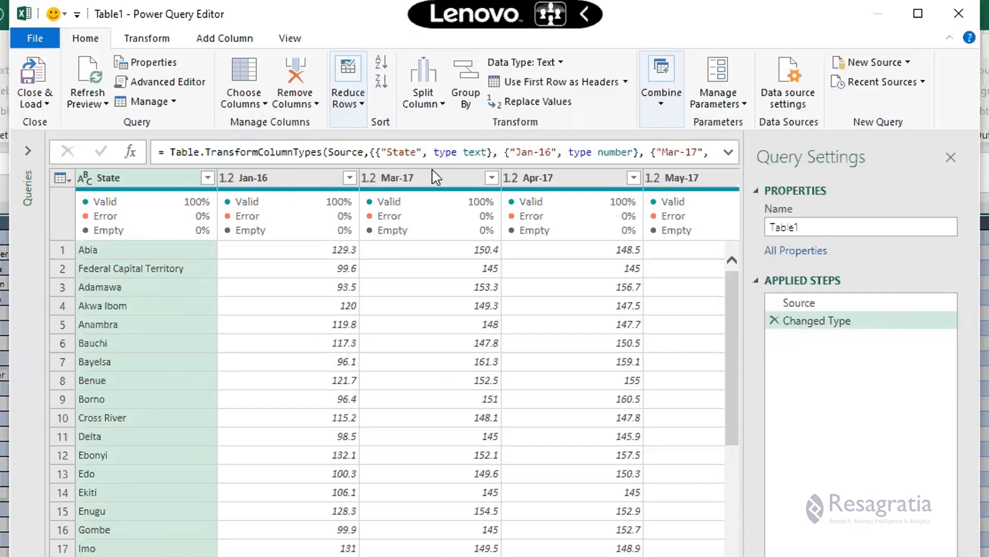
key(ctrl+shift+3)
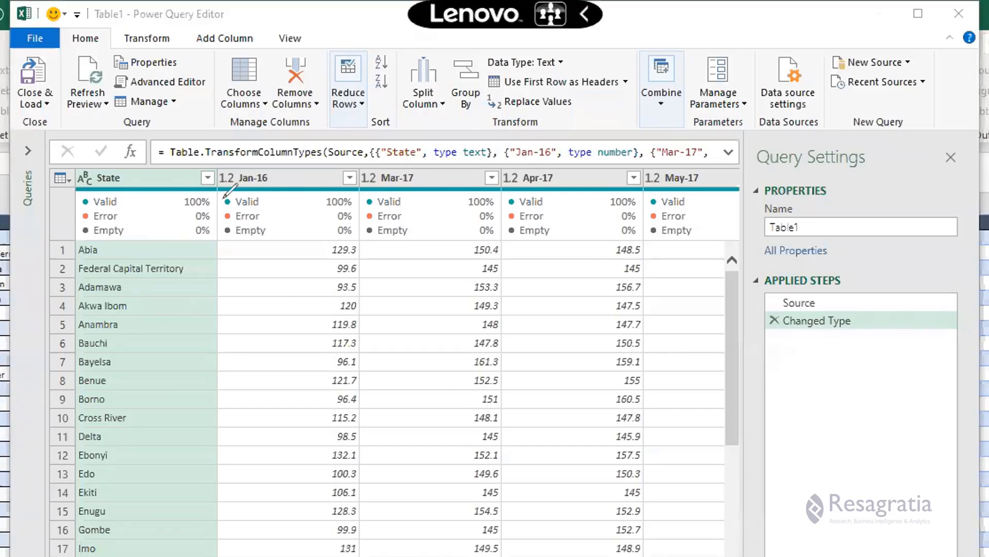
mouse_move(224, 197)
mouse_down()
mouse_move(680, 203)
mouse_move(970, 185)
mouse_up()
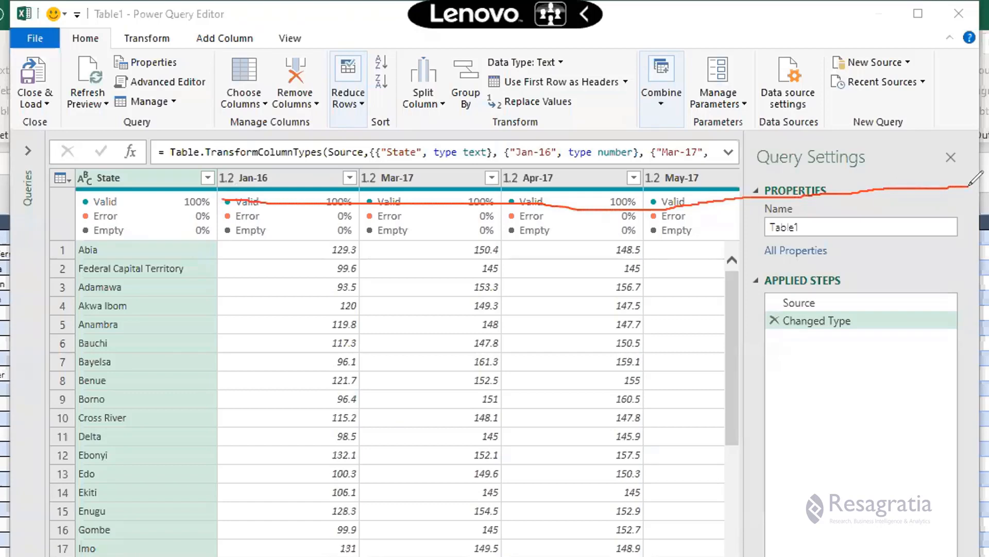
mouse_move(528, 202)
mouse_down()
mouse_move(492, 273)
mouse_move(457, 267)
mouse_move(448, 285)
mouse_move(466, 309)
mouse_up()
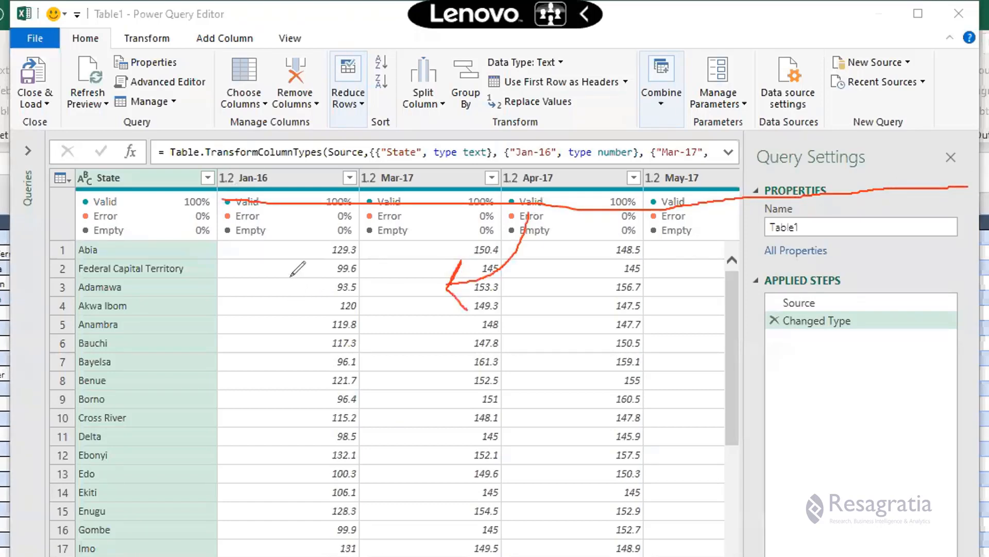
mouse_move(291, 278)
mouse_down()
mouse_move(291, 536)
mouse_move(283, 537)
mouse_move(296, 548)
mouse_move(314, 530)
mouse_up()
mouse_move(376, 281)
mouse_down()
mouse_move(375, 547)
mouse_move(389, 555)
mouse_move(412, 530)
mouse_up()
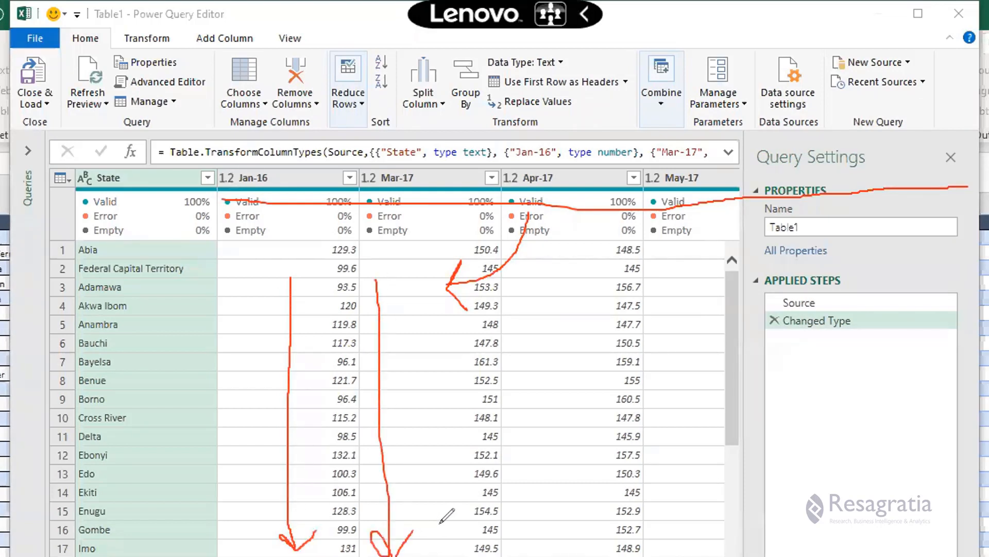
click(740, 138)
Step: Unpivot all columns other than State in the Table1 query
click(132, 182)
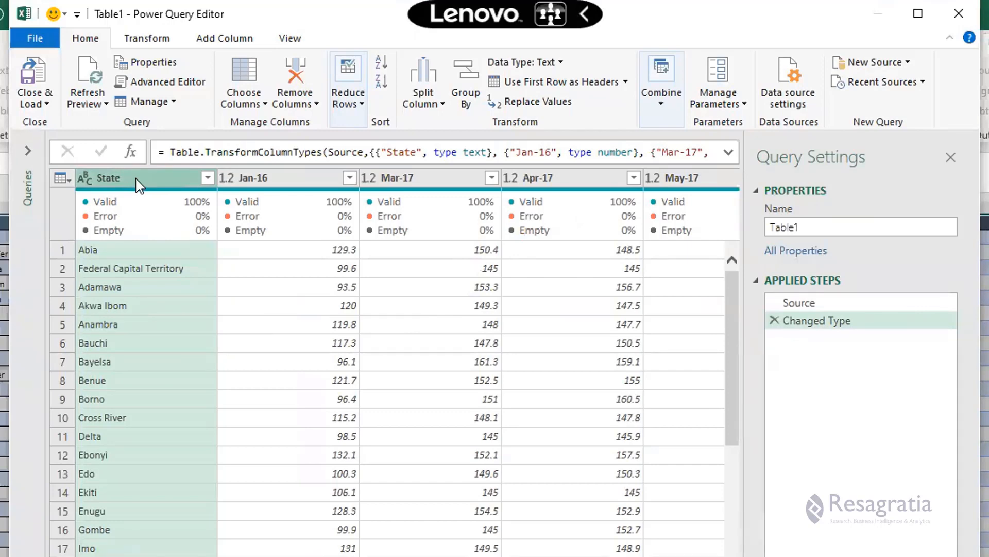
click(148, 42)
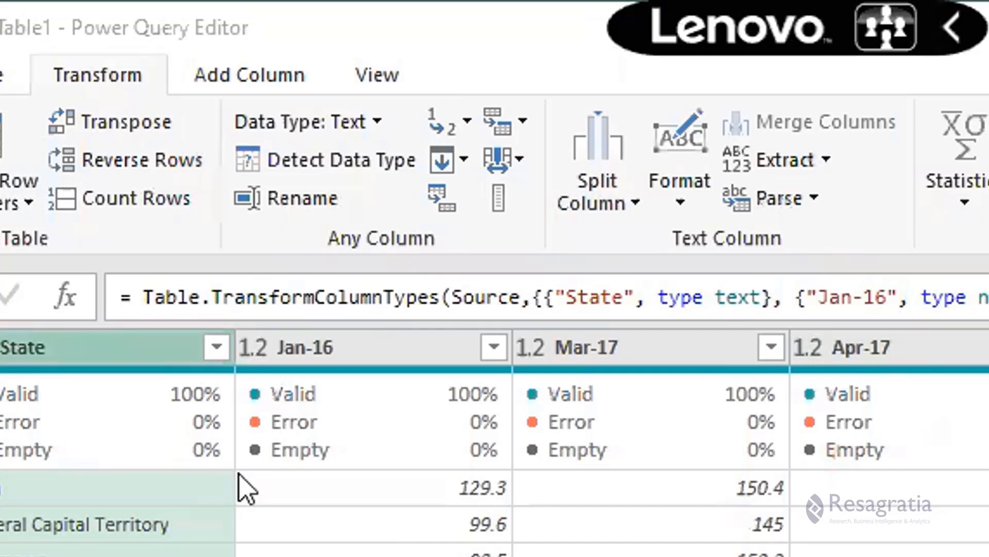
click(93, 361)
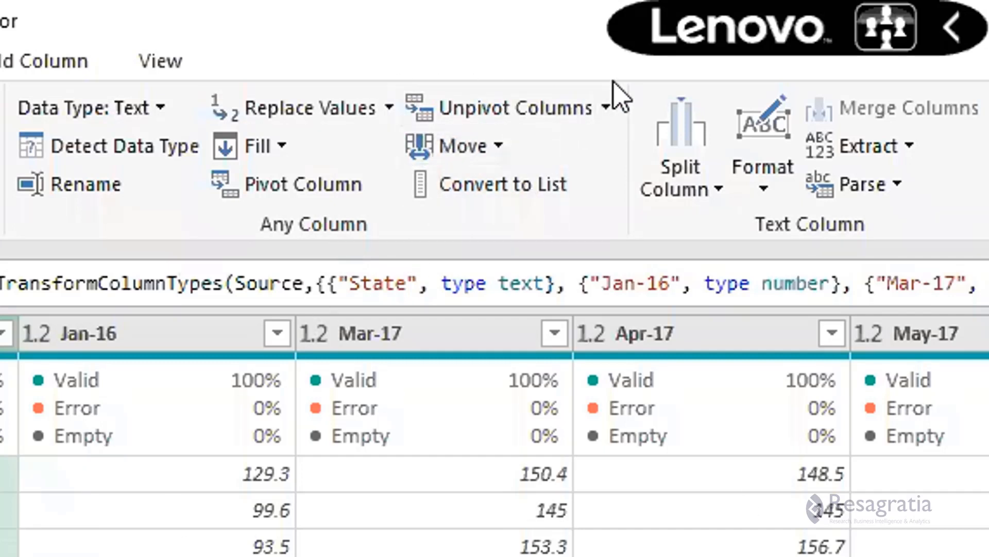
click(603, 116)
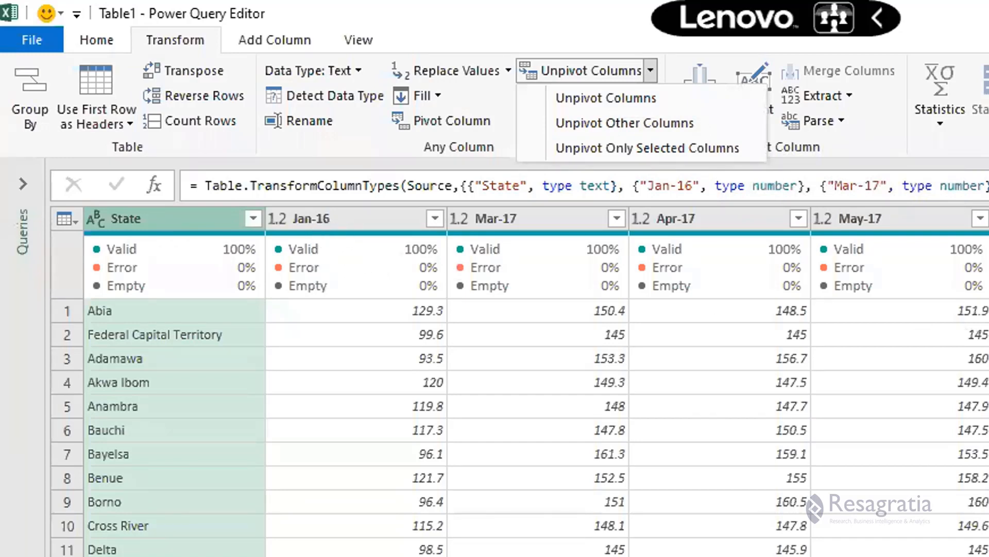
click(623, 122)
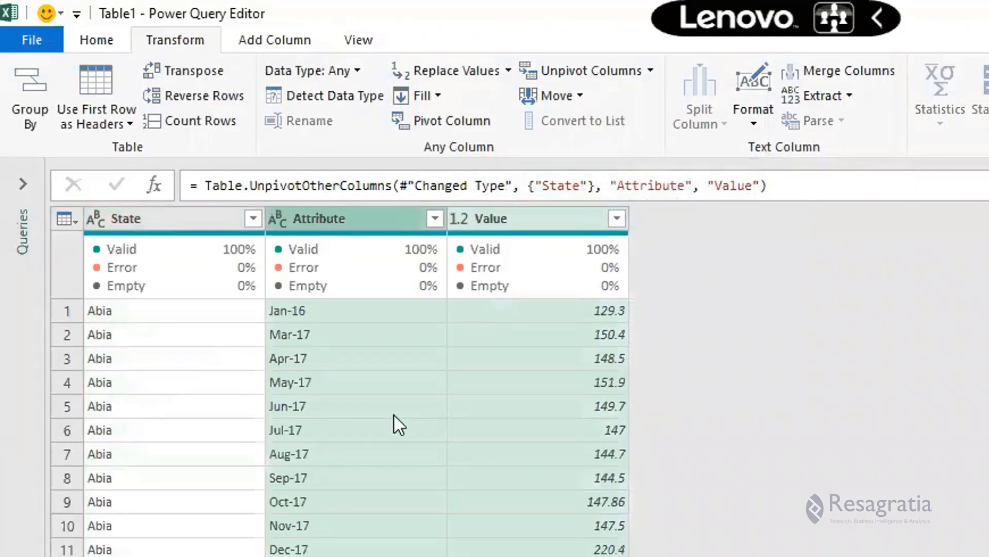
Step: Examine the unpivoted rows for each state and the resulting Attribute and Value columns
scroll(394, 422, down, 16)
scroll(394, 415, down, 20)
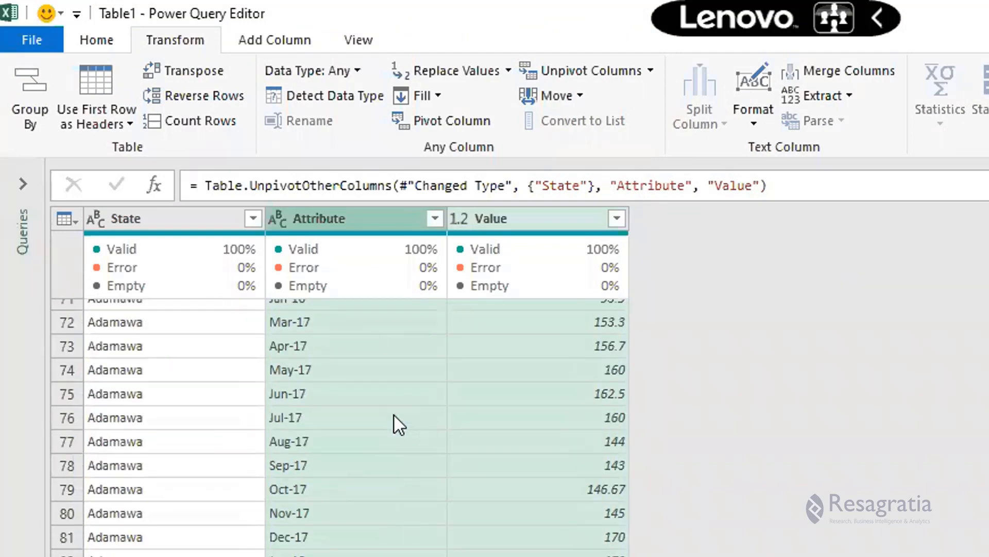
scroll(393, 414, up, 20)
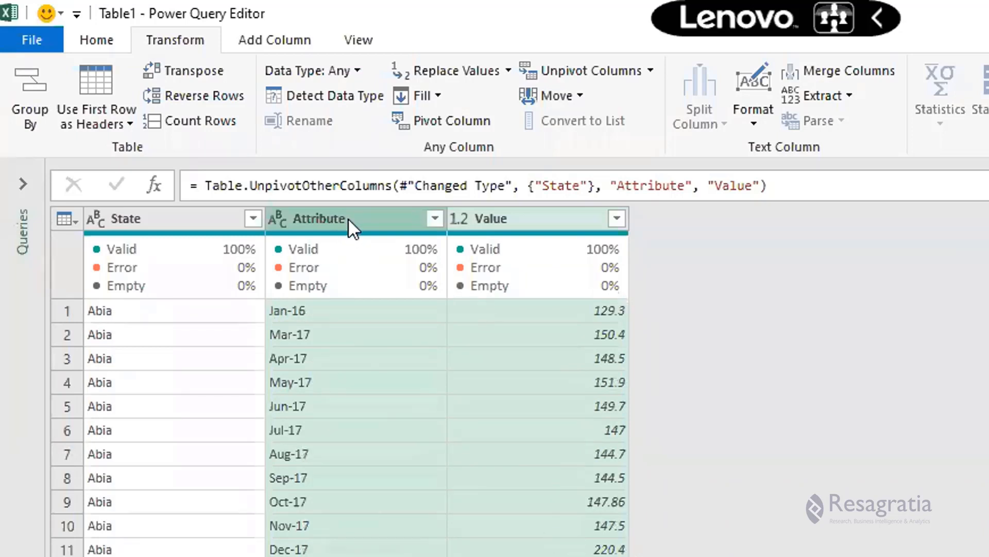
click(370, 215)
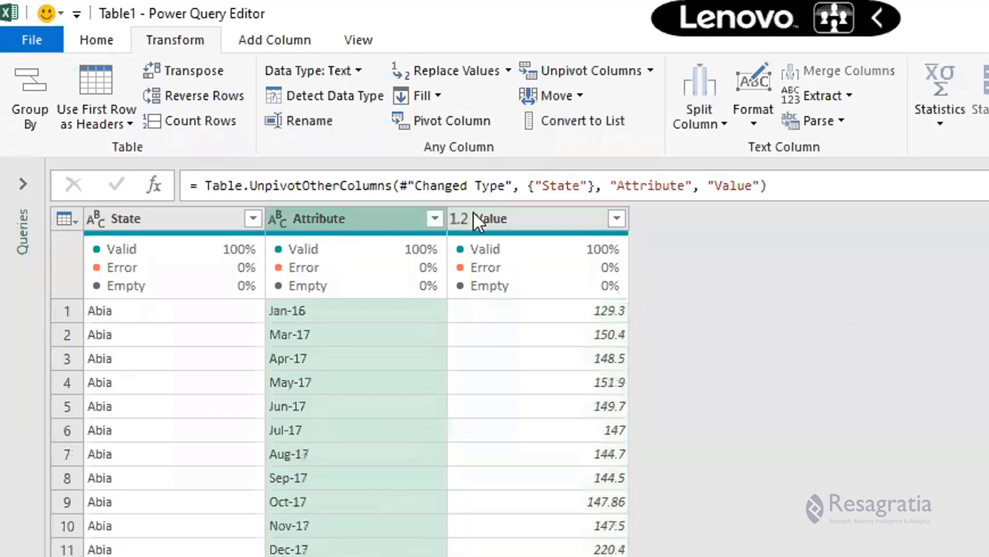
click(539, 224)
click(367, 225)
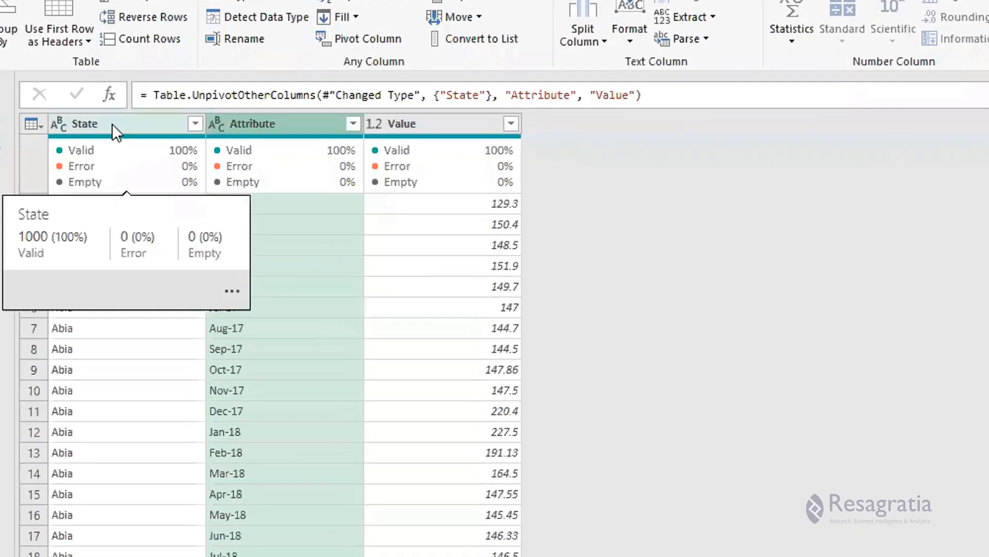
Step: Check the data types of the State, Attribute and Value columns, ending with the Attribute column selected
click(115, 140)
click(57, 113)
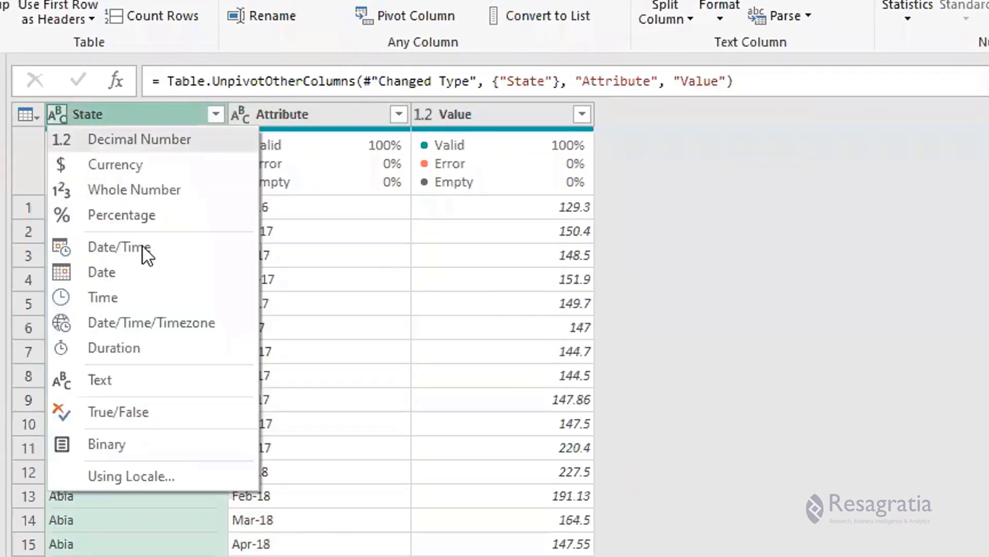
click(307, 113)
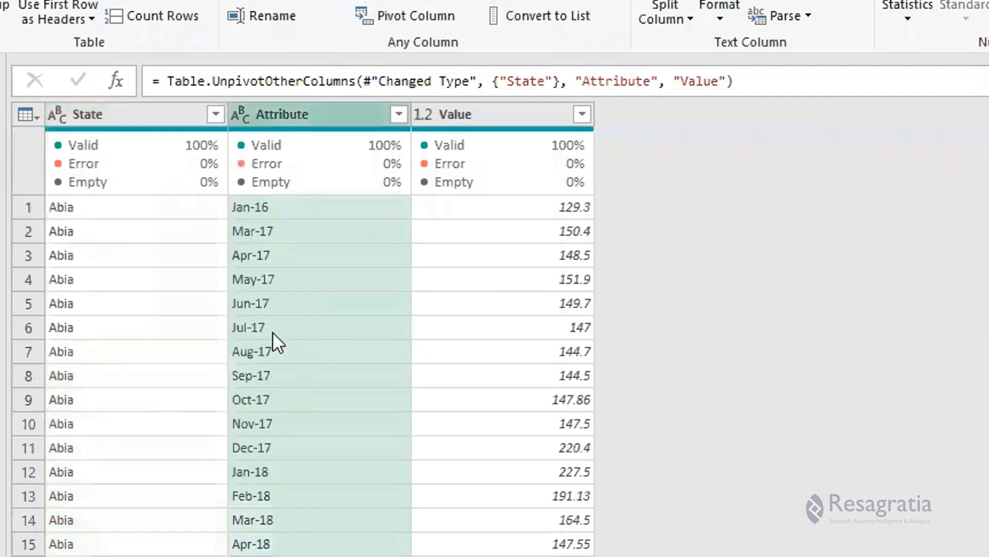
click(240, 114)
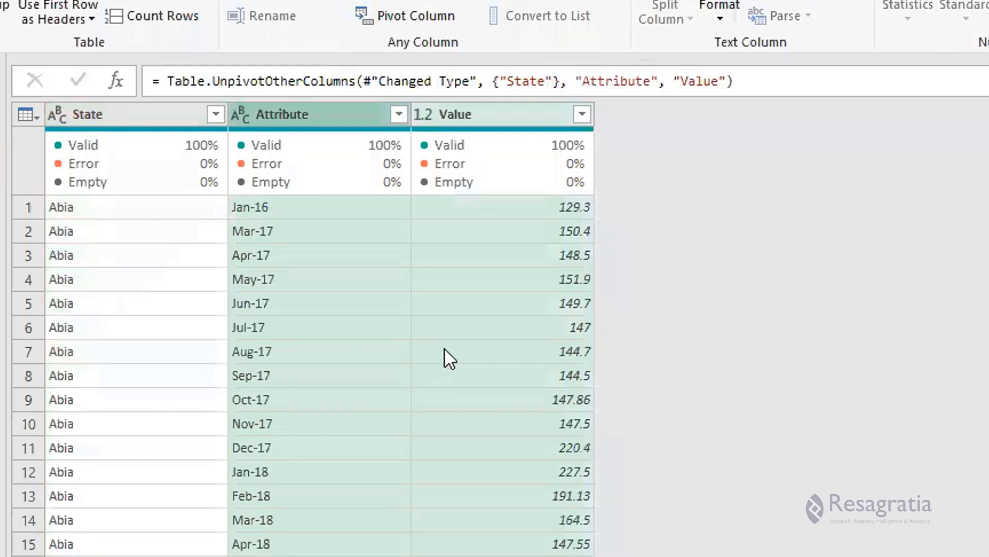
click(490, 119)
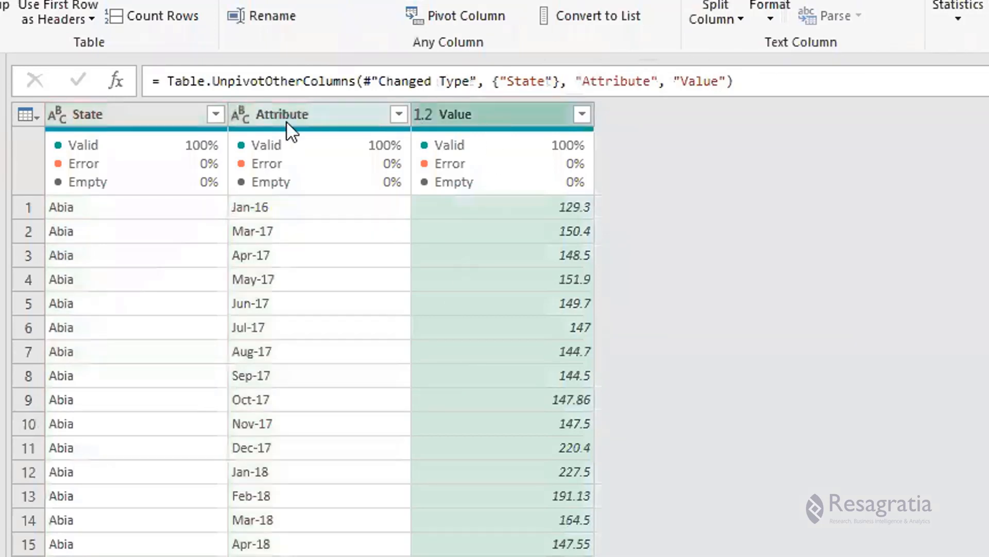
click(322, 111)
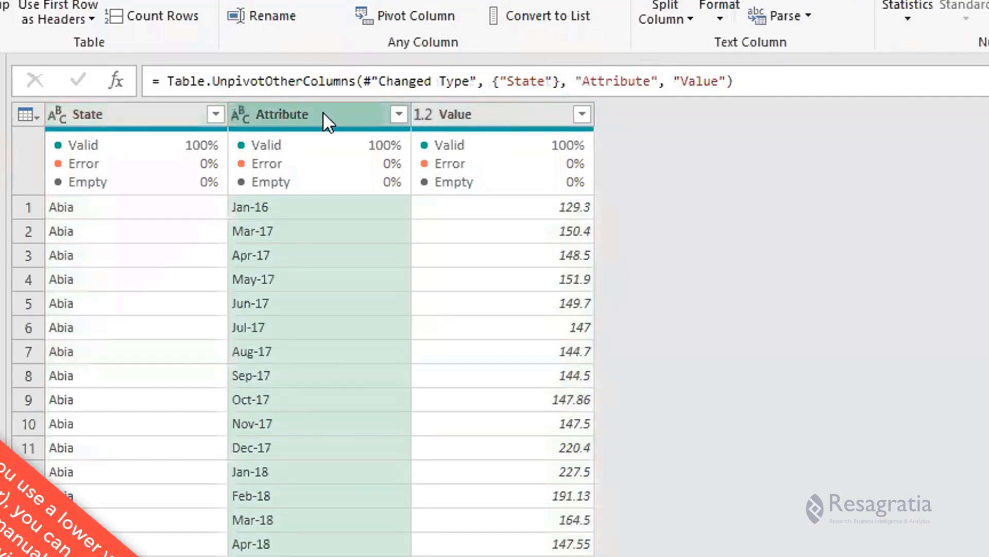